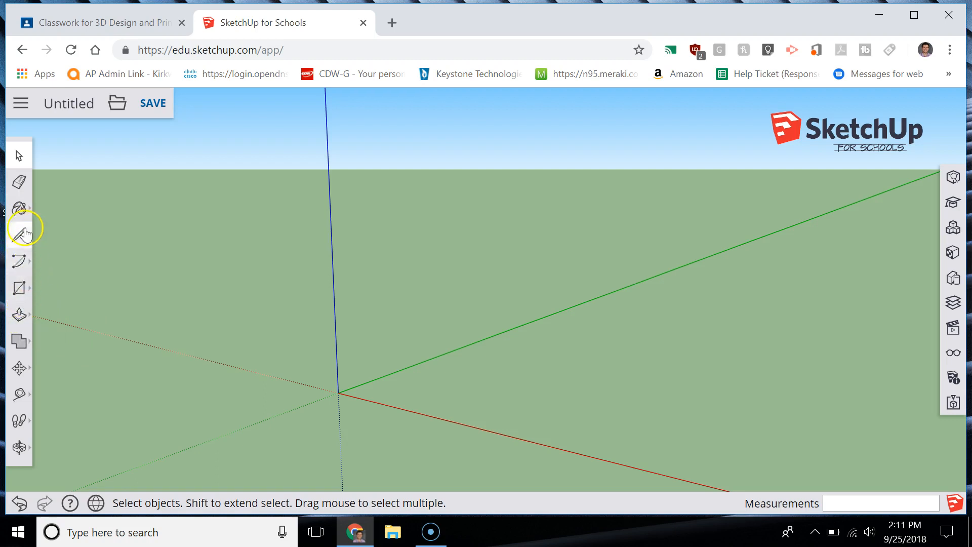
Draw a circle centred on the origin on the ground plane with a radius of 1 inch.
{"action": "left_click", "coordinate": [22, 289]}
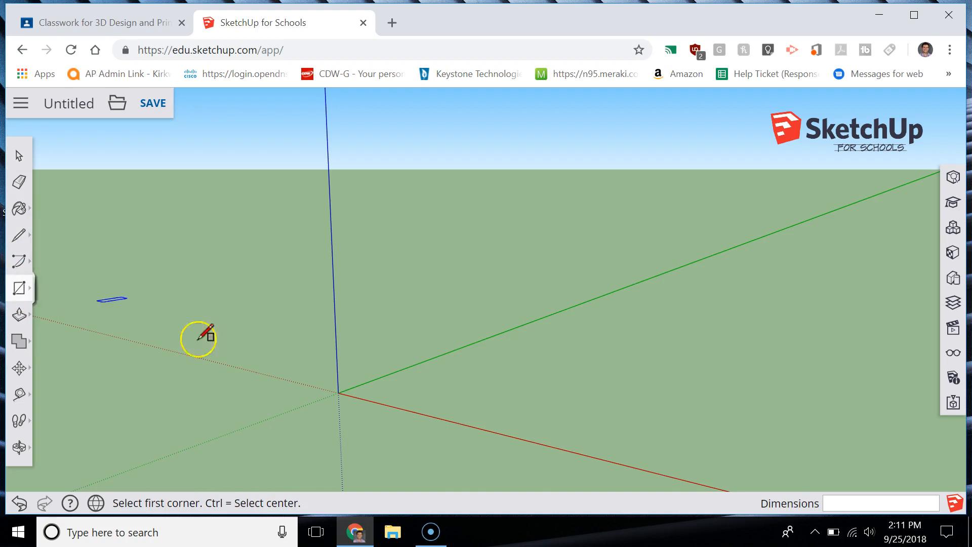
{"action": "left_click", "coordinate": [17, 288]}
{"action": "left_click", "coordinate": [83, 284]}
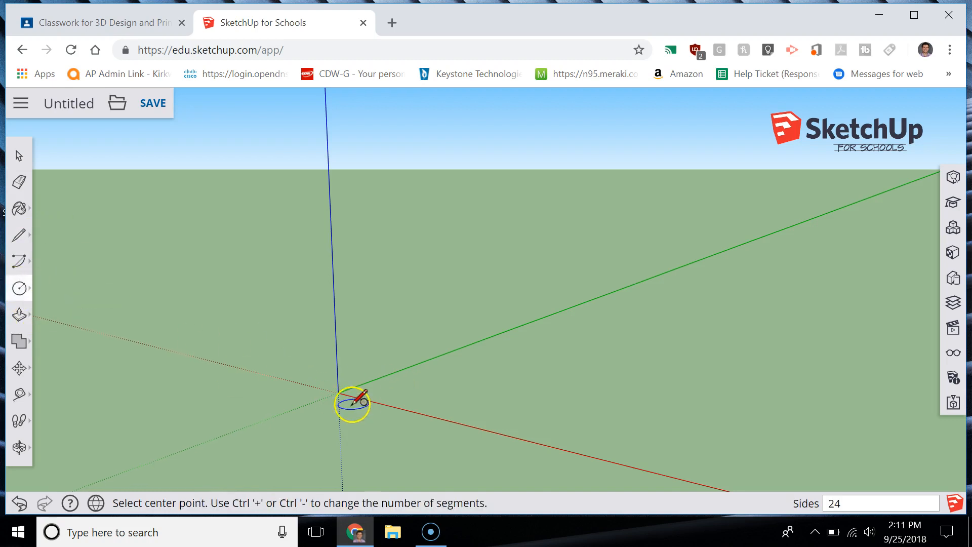
{"action": "left_click", "coordinate": [338, 393]}
{"action": "left_click", "coordinate": [367, 403]}
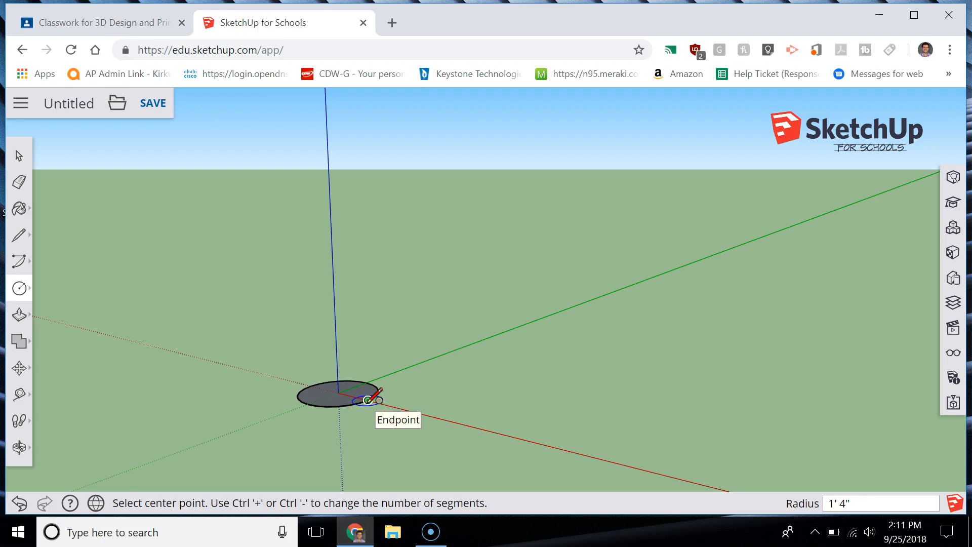
{"action": "type", "text": "2\""}
{"action": "key", "text": "BackSpace"}
{"action": "key", "text": "Return"}
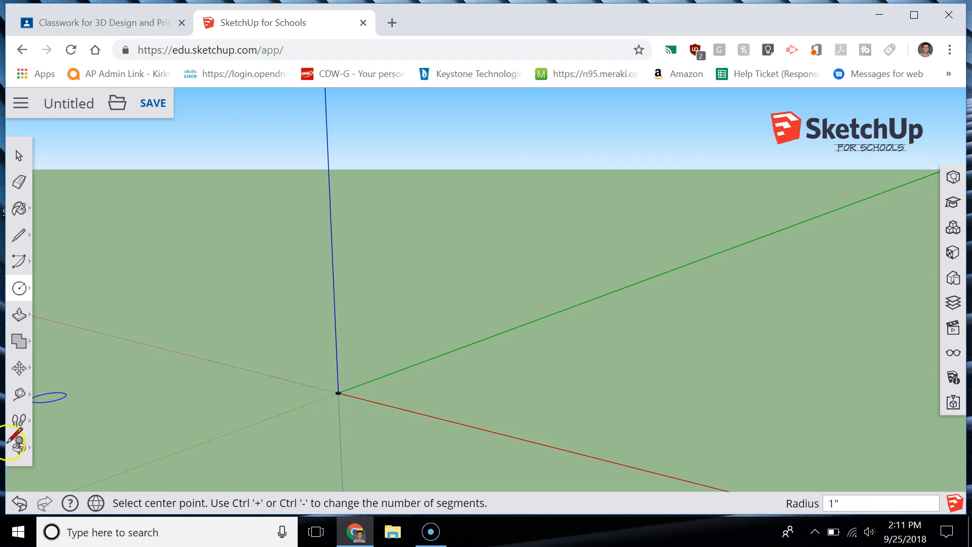
Draw a line along the red axis between the circle's edge and its centre at the origin.
{"action": "left_click", "coordinate": [20, 448]}
{"action": "key", "text": "shift+z"}
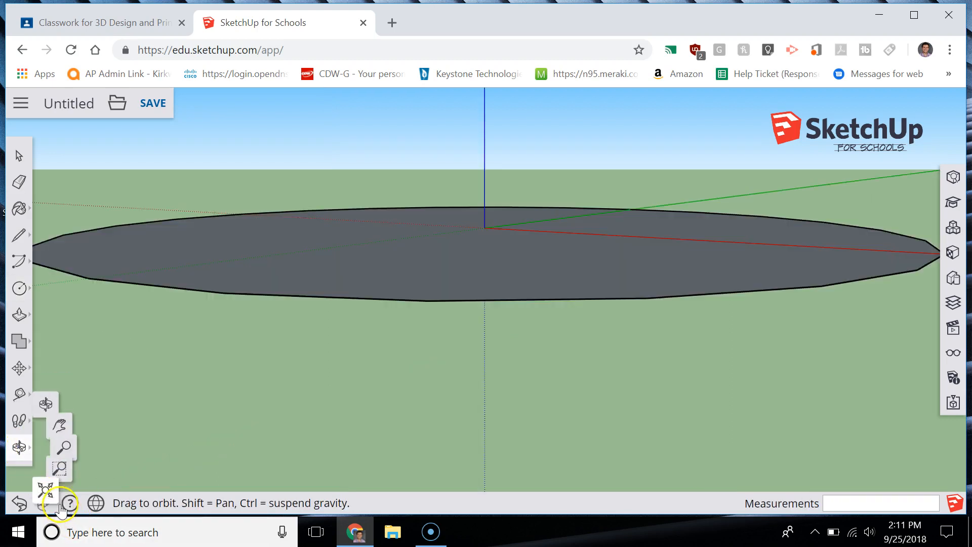
{"action": "left_click_drag", "start_coordinate": [515, 245], "coordinate": [522, 289]}
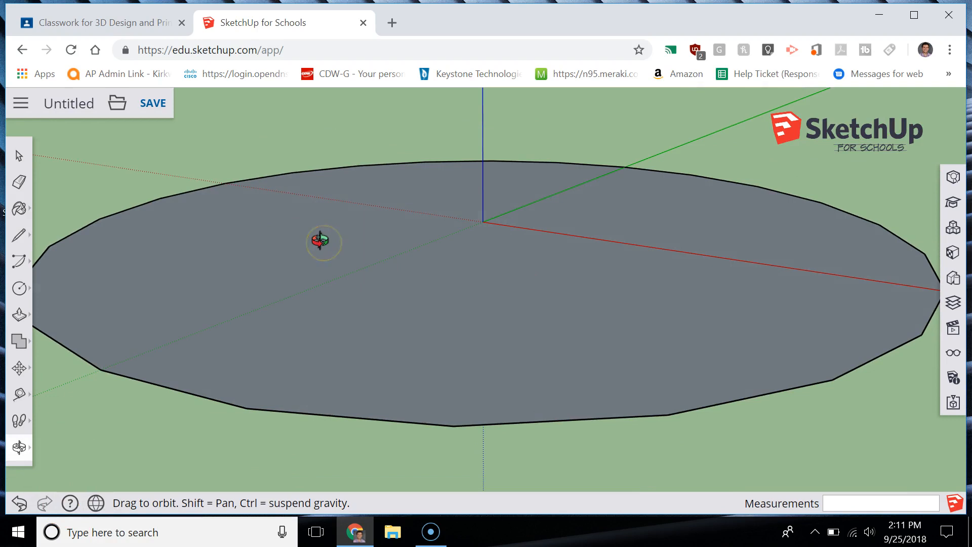
{"action": "scroll", "coordinate": [320, 240], "scroll_direction": "up", "scroll_amount": 3}
{"action": "scroll", "coordinate": [320, 240], "scroll_direction": "down", "scroll_amount": 10}
{"action": "left_click", "coordinate": [107, 180]}
{"action": "left_click", "coordinate": [20, 241]}
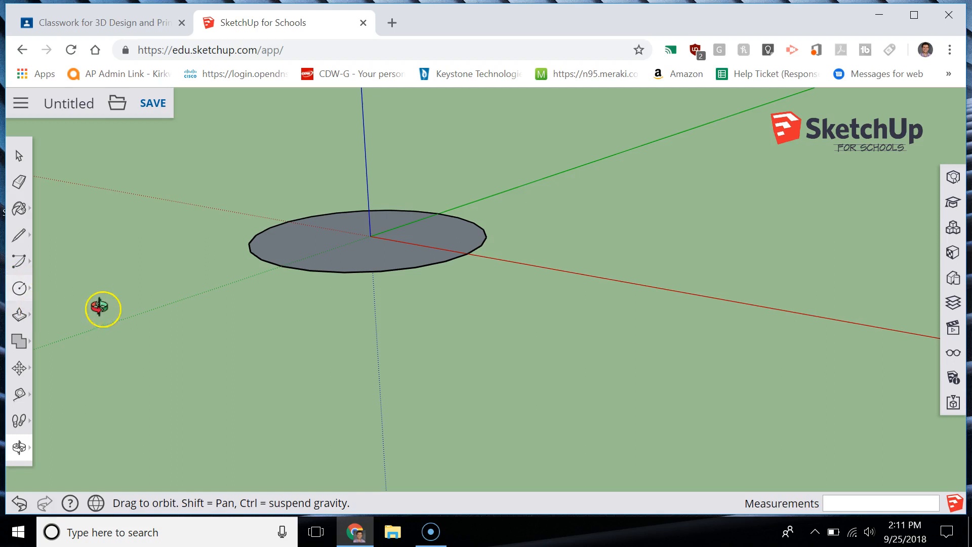
{"action": "left_click_drag", "start_coordinate": [308, 248], "coordinate": [390, 206]}
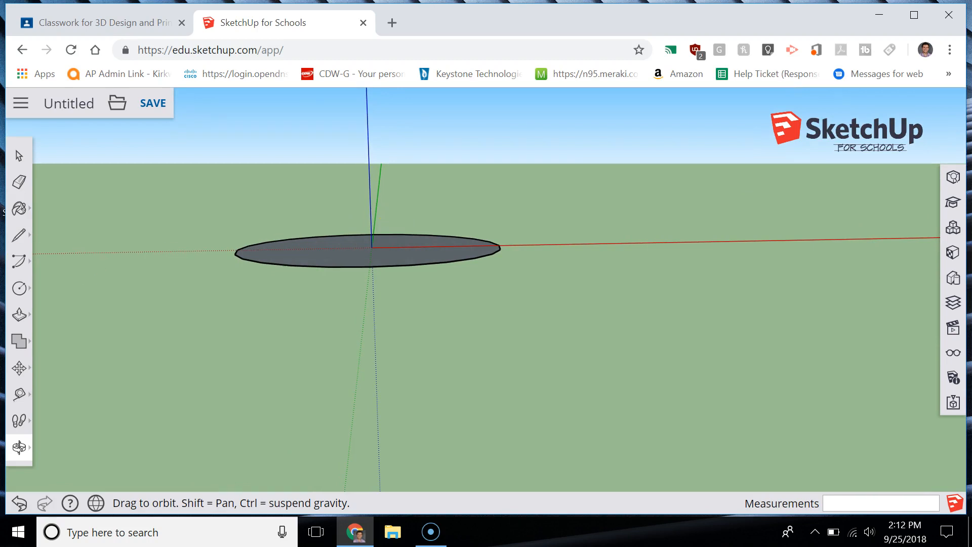
{"action": "left_click", "coordinate": [18, 235]}
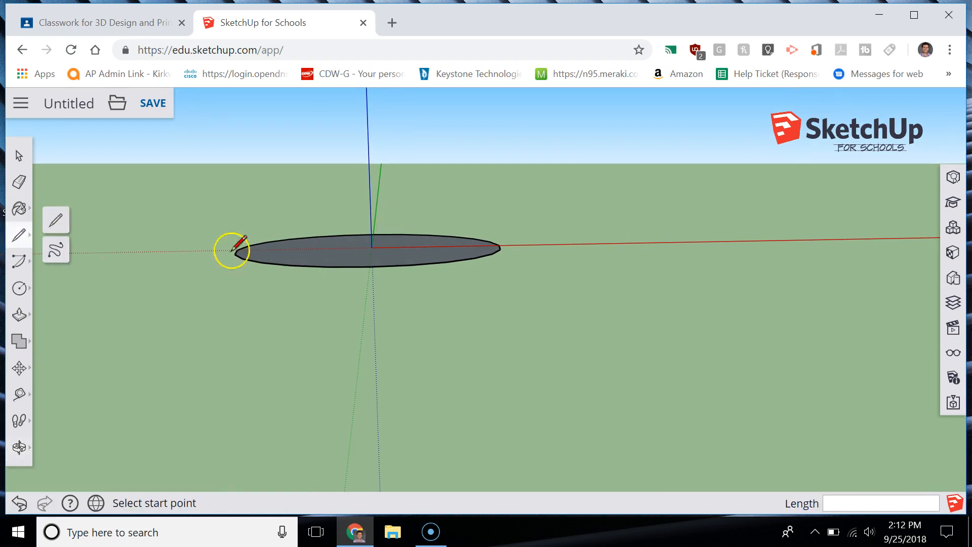
{"action": "left_click", "coordinate": [499, 245]}
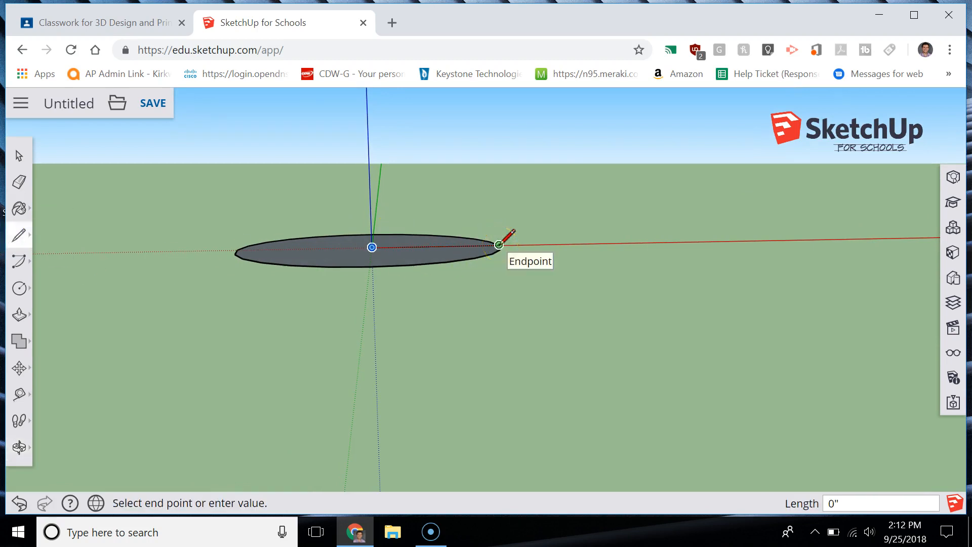
{"action": "left_click", "coordinate": [372, 247]}
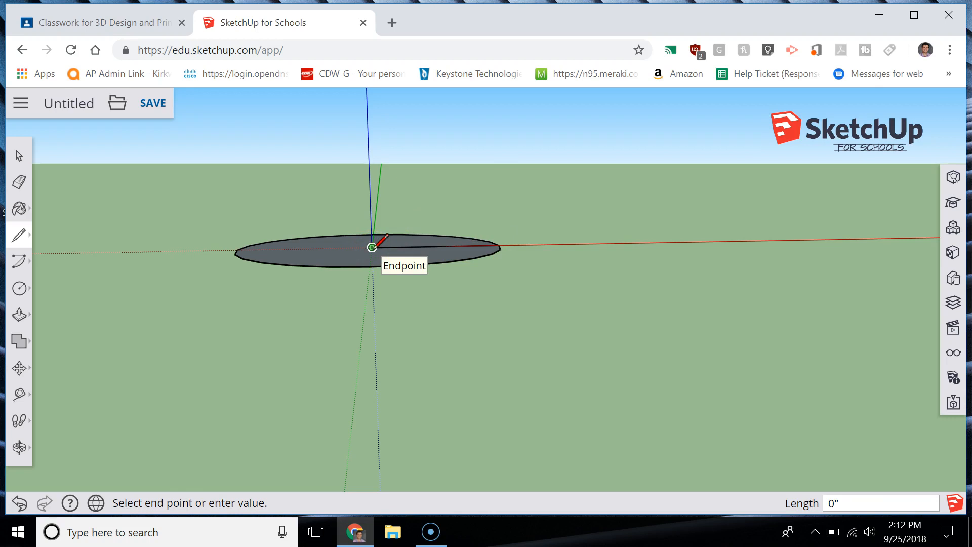
Draw a vertical line up the blue axis from the circle's centre.
{"action": "left_click_drag", "start_coordinate": [371, 248], "coordinate": [367, 105]}
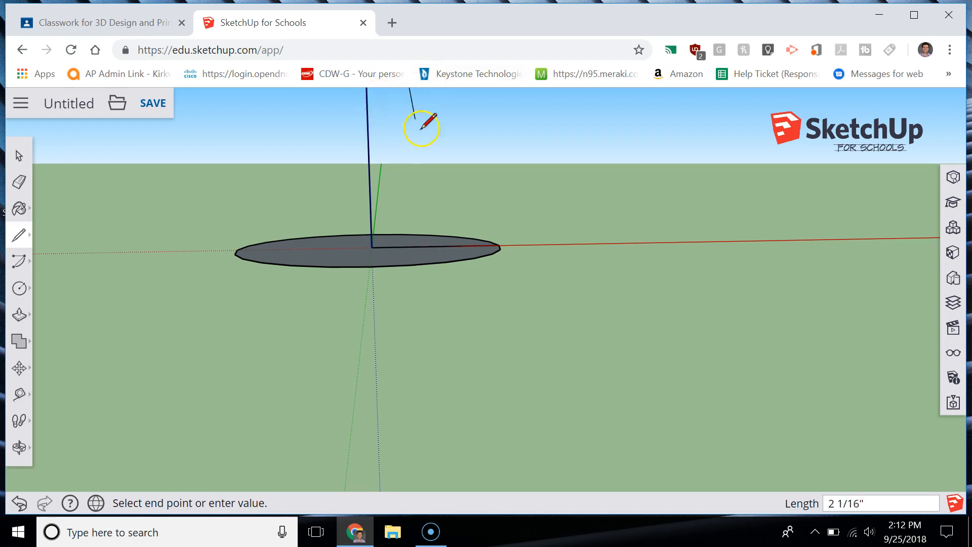
{"action": "scroll", "coordinate": [298, 246], "scroll_direction": "up", "scroll_amount": 2}
{"action": "scroll", "coordinate": [299, 245], "scroll_direction": "down", "scroll_amount": 4}
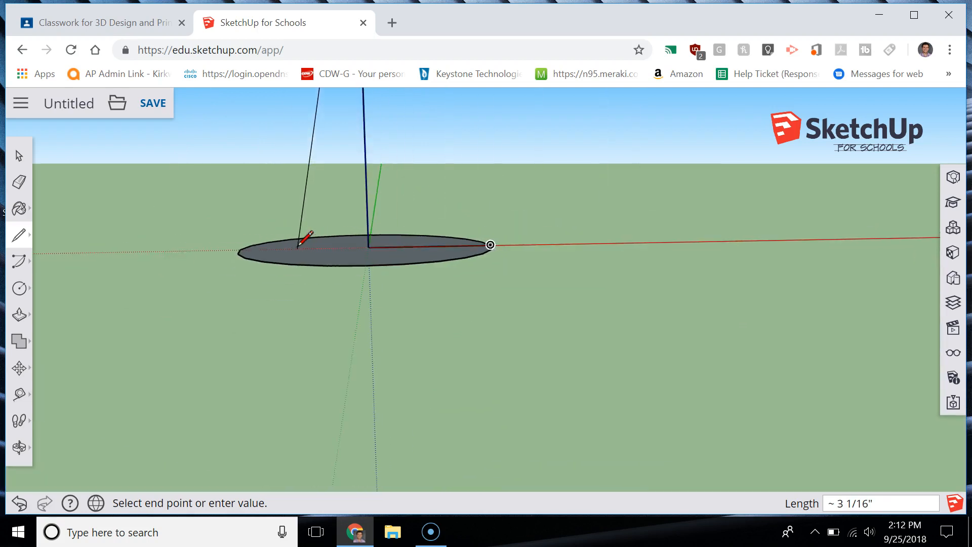
{"action": "scroll", "coordinate": [304, 238], "scroll_direction": "down", "scroll_amount": 2}
{"action": "scroll", "coordinate": [322, 195], "scroll_direction": "up", "scroll_amount": 4}
{"action": "scroll", "coordinate": [317, 201], "scroll_direction": "up", "scroll_amount": 1}
{"action": "left_click", "coordinate": [317, 200]}
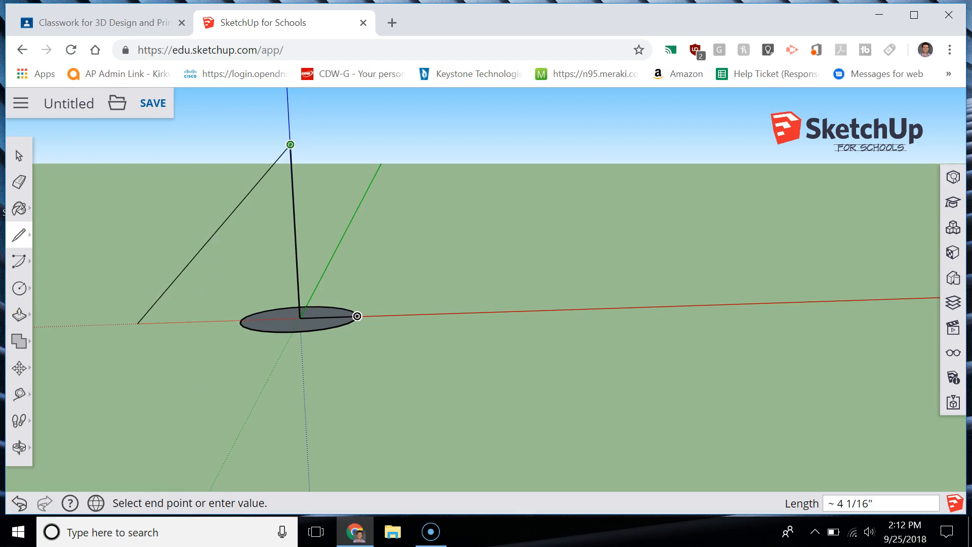
Try a 2-point arc from the vertical line's upper end to the radius line's outer end with a 1/4-inch bulge.
{"action": "left_click", "coordinate": [22, 262]}
{"action": "left_click", "coordinate": [72, 247]}
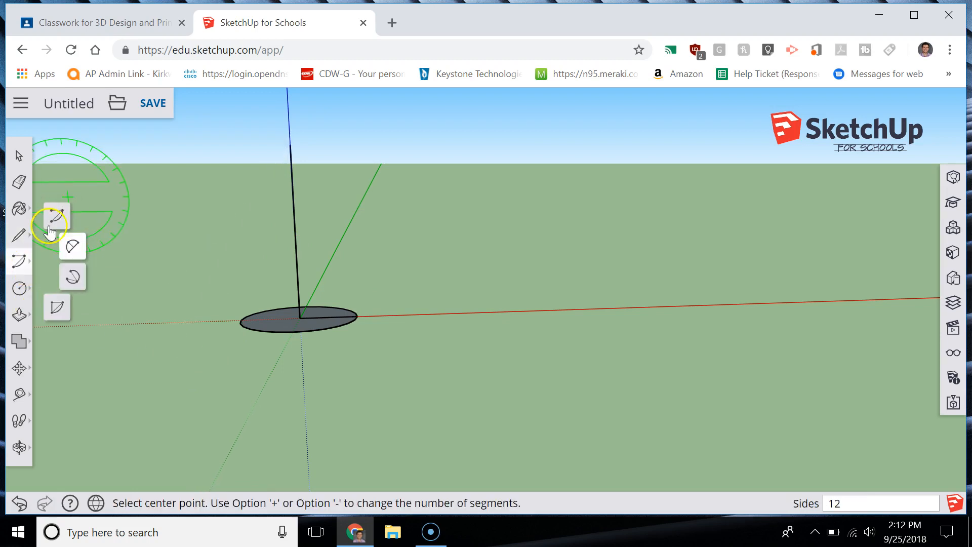
{"action": "left_click", "coordinate": [71, 249]}
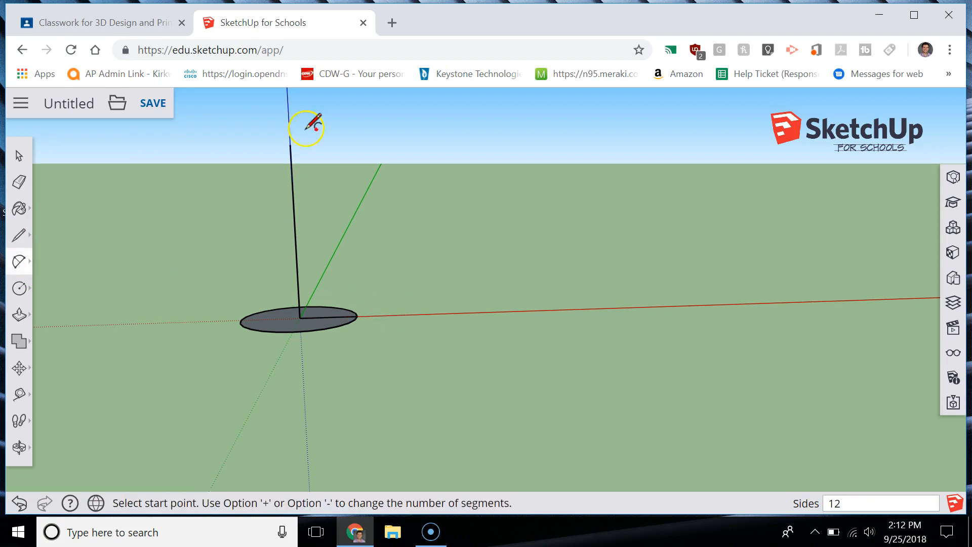
{"action": "left_click", "coordinate": [290, 145]}
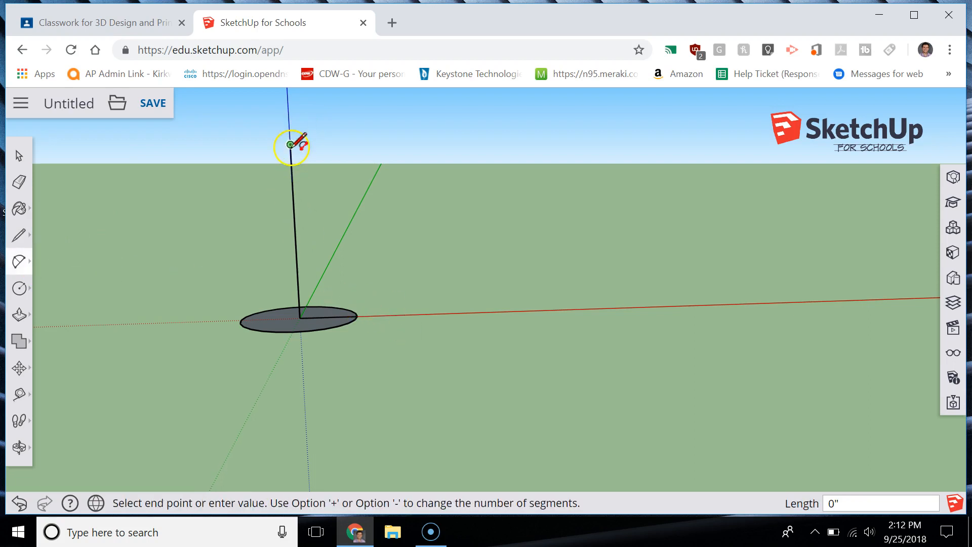
{"action": "left_click", "coordinate": [357, 316]}
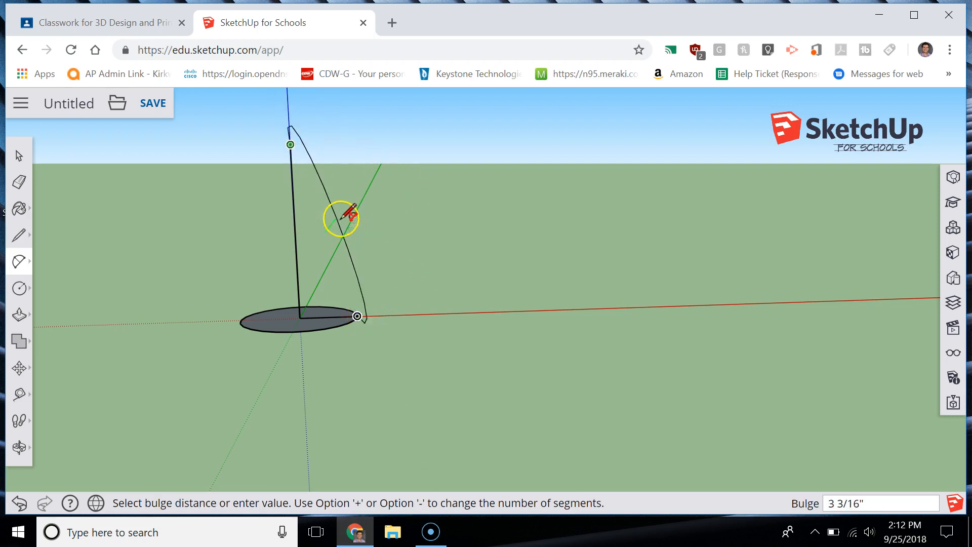
{"action": "scroll", "coordinate": [346, 215], "scroll_direction": "down", "scroll_amount": 4}
{"action": "scroll", "coordinate": [350, 216], "scroll_direction": "up", "scroll_amount": 6}
{"action": "scroll", "coordinate": [349, 215], "scroll_direction": "up", "scroll_amount": 3}
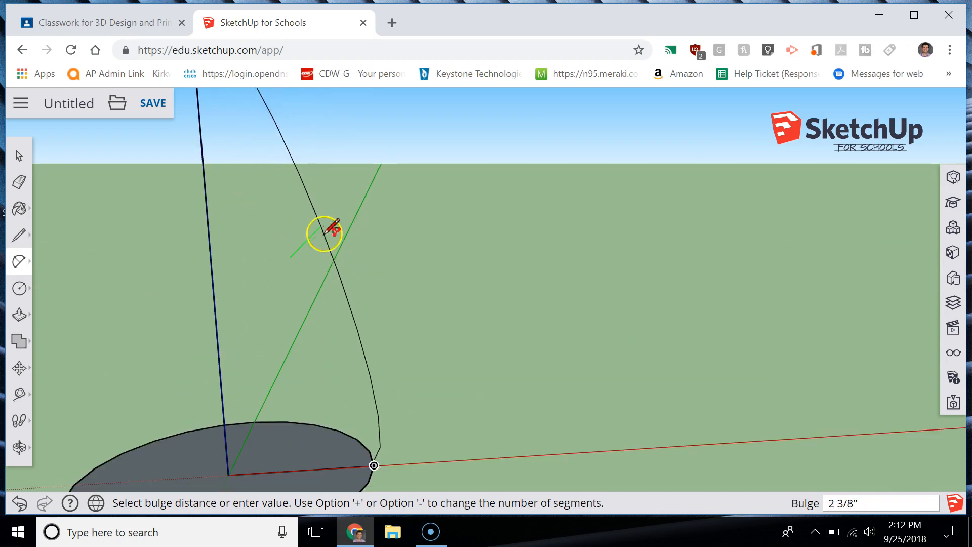
{"action": "left_click", "coordinate": [338, 262]}
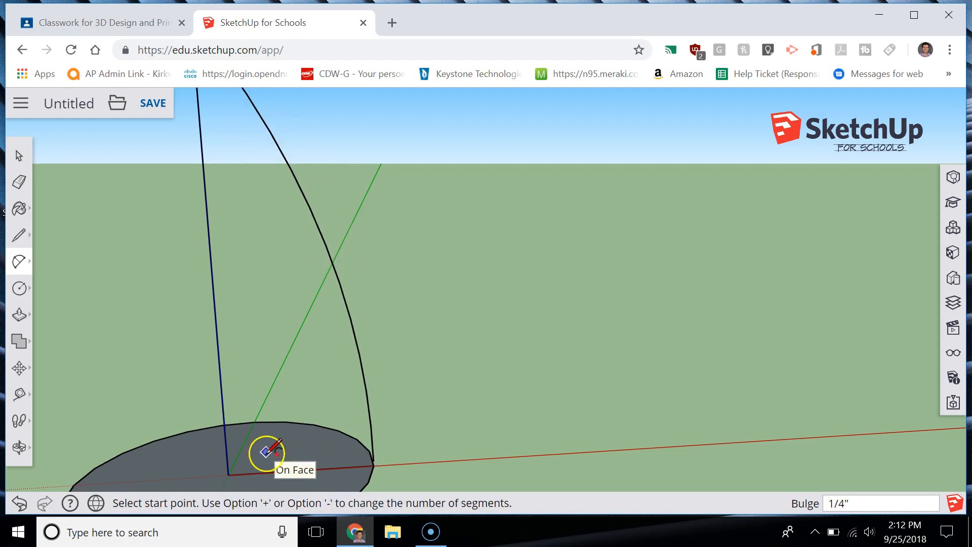
Inspect the arc from another angle and undo it.
{"action": "left_click", "coordinate": [19, 448]}
{"action": "left_click_drag", "start_coordinate": [450, 427], "coordinate": [383, 430]}
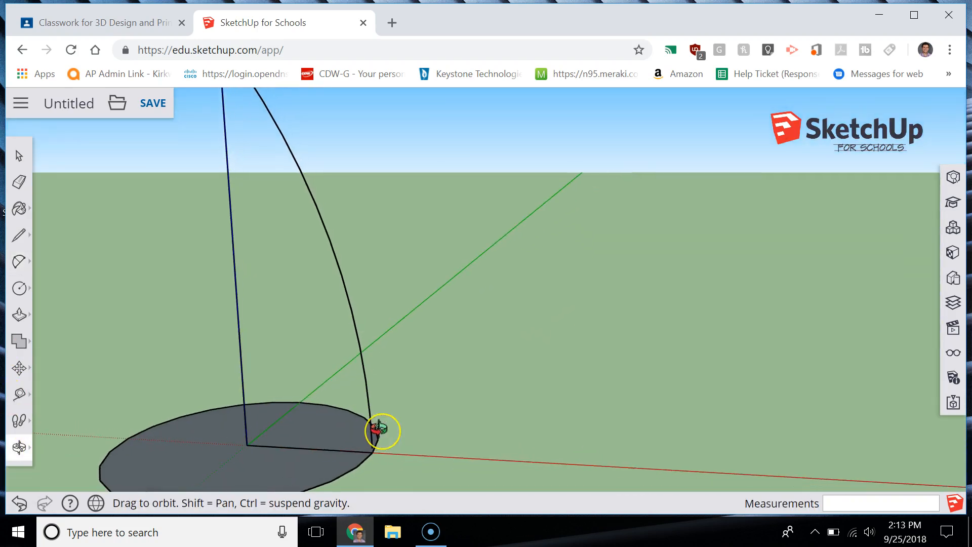
{"action": "key", "text": "ctrl+z"}
Draw a slanted line from the vertical line's upper end to the radius line's outer end, closing a triangular face.
{"action": "scroll", "coordinate": [379, 428], "scroll_direction": "down", "scroll_amount": 3}
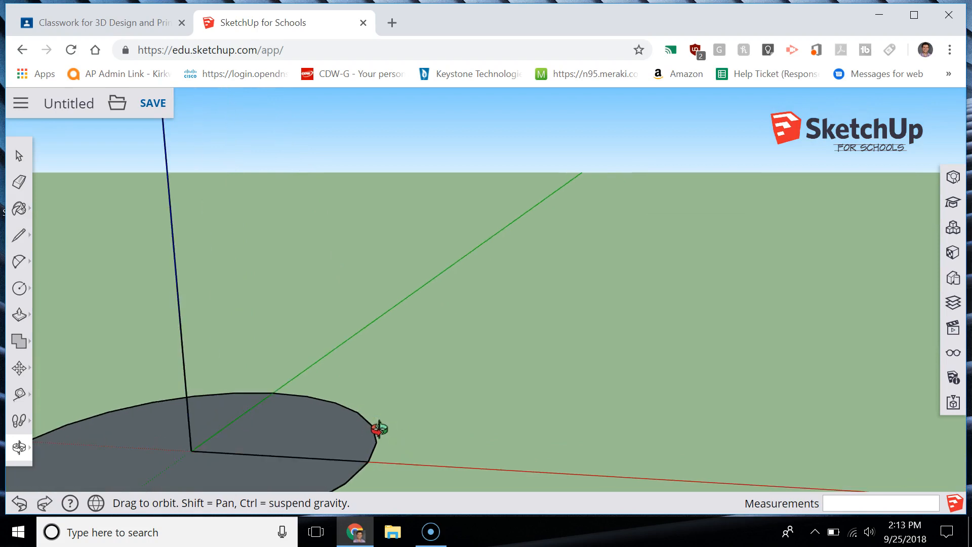
{"action": "left_click", "coordinate": [19, 234]}
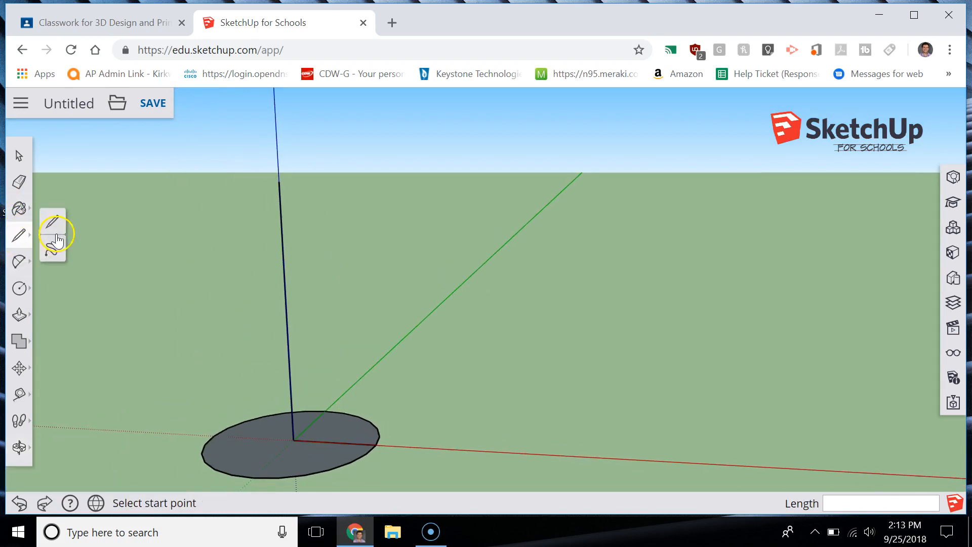
{"action": "left_click", "coordinate": [280, 180]}
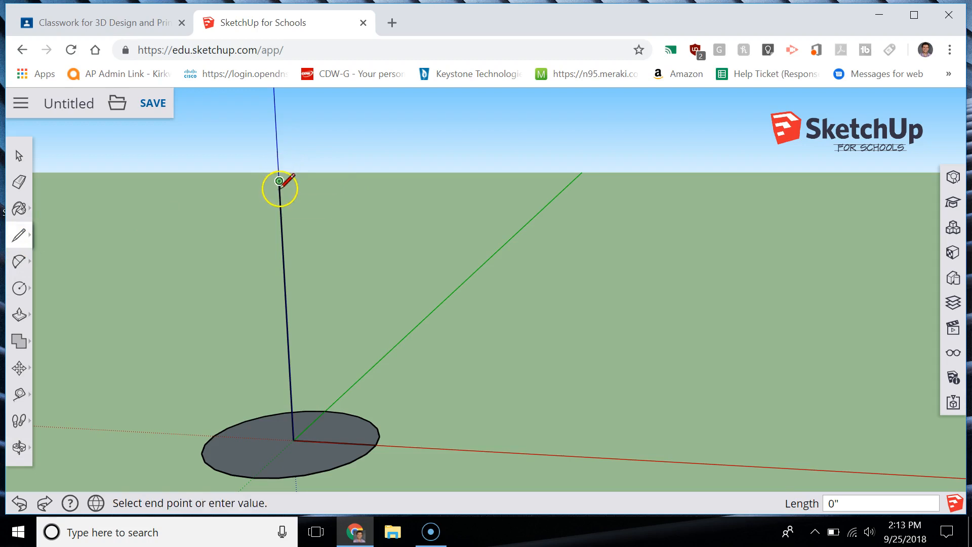
{"action": "left_click", "coordinate": [376, 445]}
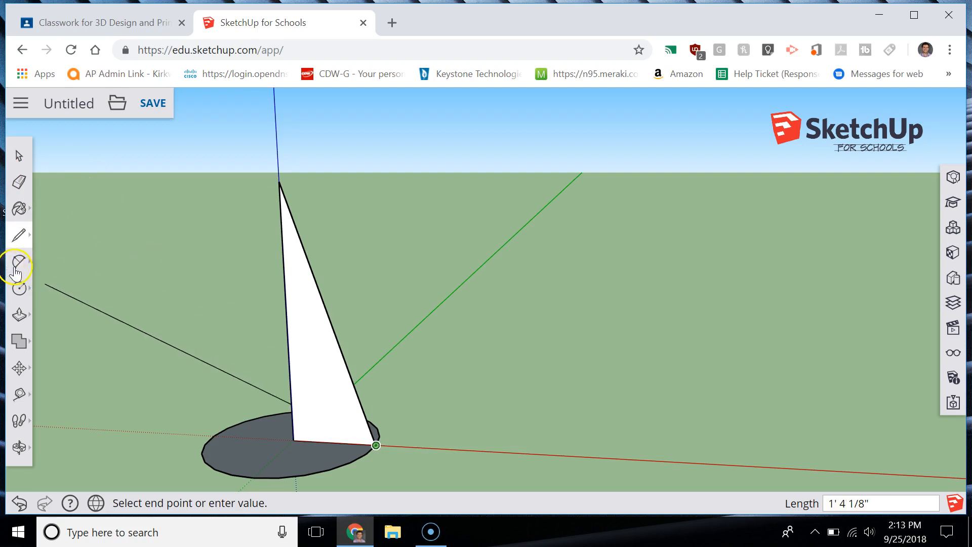
Draw a 2-point arc between the slanted line's endpoints, bulging outward by about 3/16 inch.
{"action": "left_click", "coordinate": [17, 264]}
{"action": "left_click", "coordinate": [280, 181]}
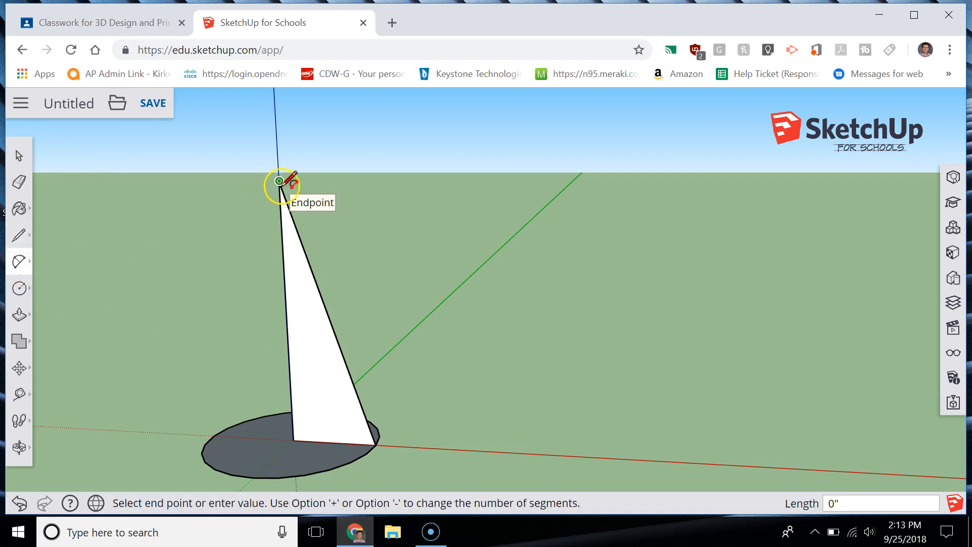
{"action": "left_click", "coordinate": [376, 445]}
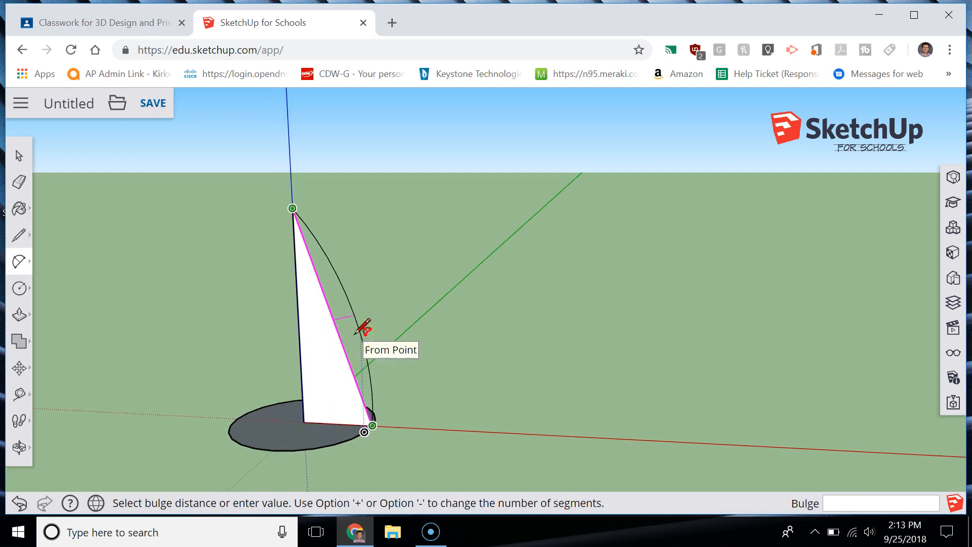
{"action": "scroll", "coordinate": [364, 328], "scroll_direction": "up", "scroll_amount": 2}
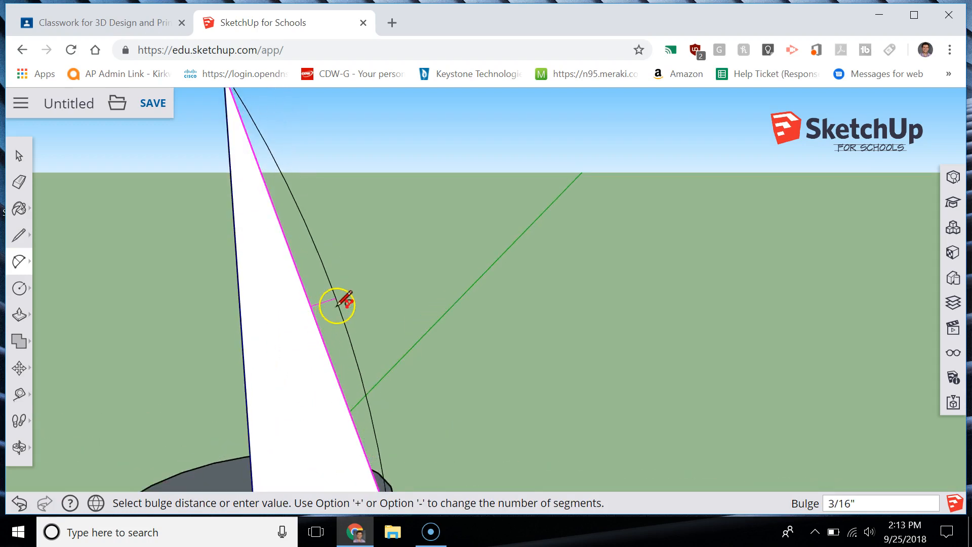
{"action": "left_click", "coordinate": [338, 305]}
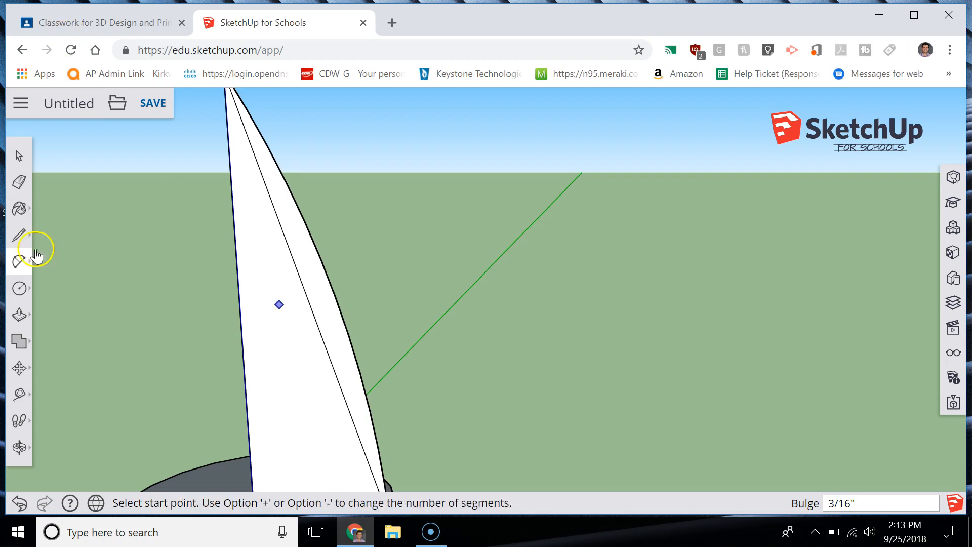
Erase the straight slanted edge between the triangle and the arc, leaving one curved profile face.
{"action": "left_click", "coordinate": [19, 181]}
{"action": "left_click", "coordinate": [296, 264]}
{"action": "scroll", "coordinate": [296, 265], "scroll_direction": "up", "scroll_amount": 2}
{"action": "scroll", "coordinate": [297, 265], "scroll_direction": "down", "scroll_amount": 5}
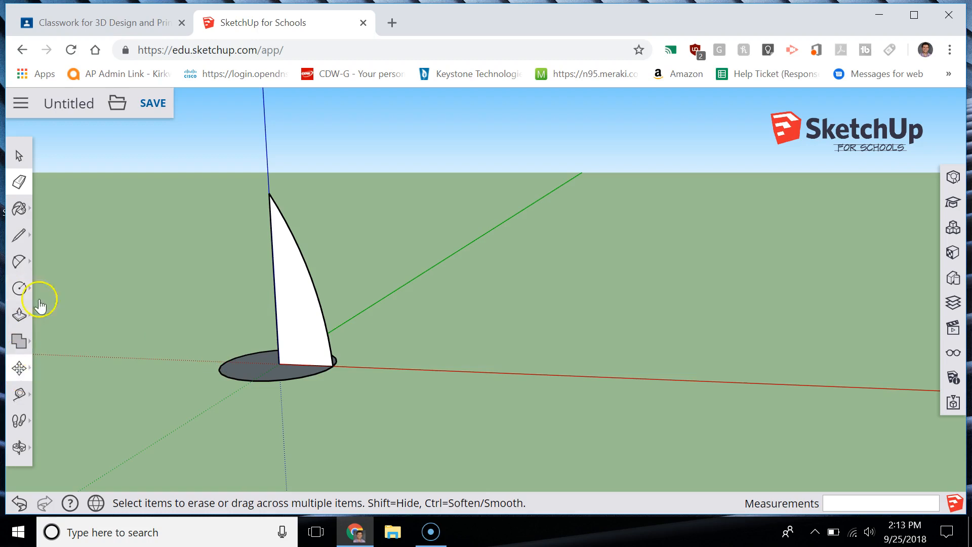
Revolve the curved profile face fully around the circle's edge with Follow Me to form a pointed solid.
{"action": "left_click", "coordinate": [19, 448]}
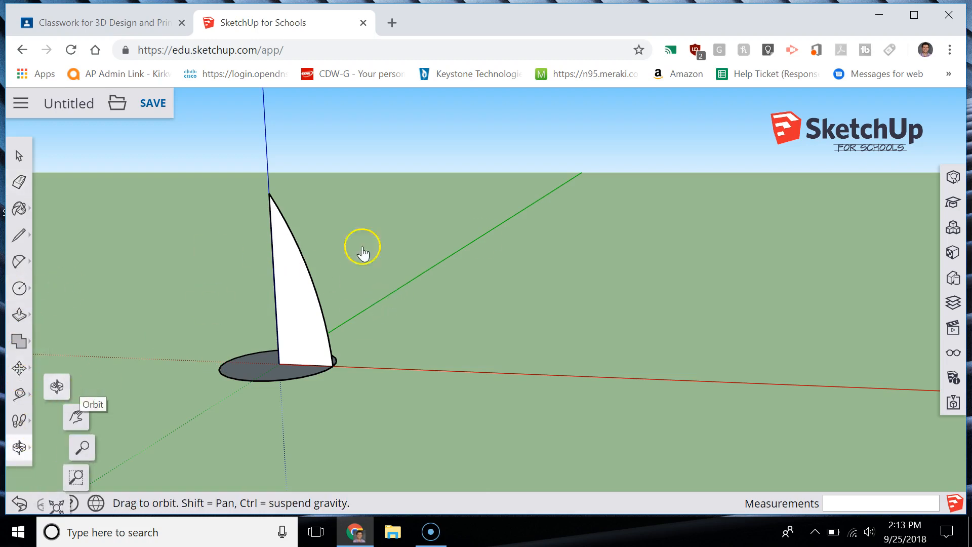
{"action": "left_click_drag", "start_coordinate": [452, 249], "coordinate": [260, 276]}
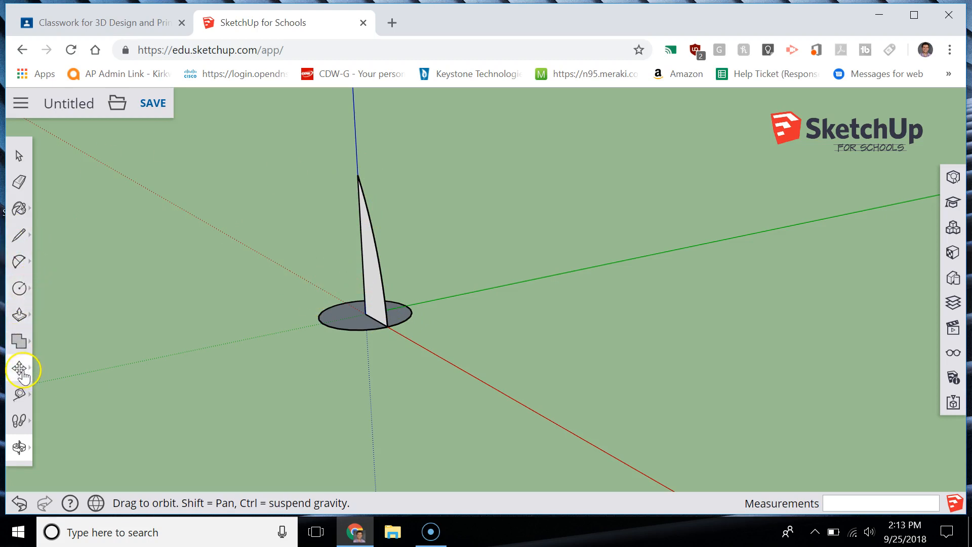
{"action": "left_click", "coordinate": [20, 315]}
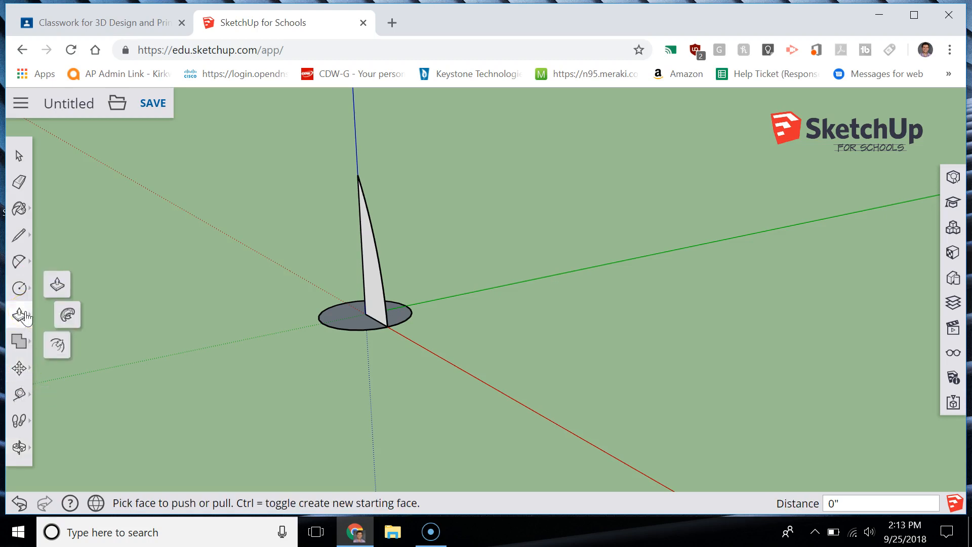
{"action": "left_click", "coordinate": [68, 315]}
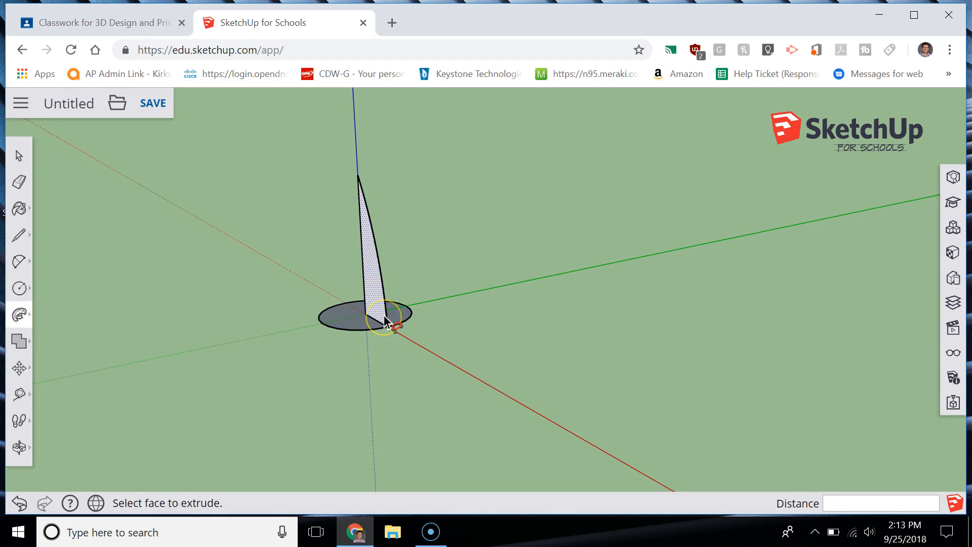
{"action": "right_click", "coordinate": [394, 337]}
{"action": "left_click", "coordinate": [380, 299]}
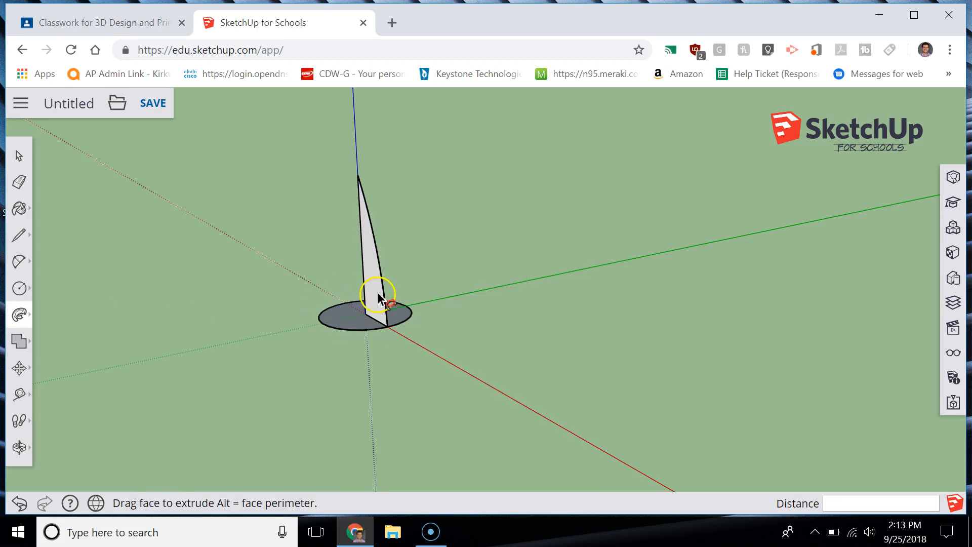
{"action": "left_click", "coordinate": [394, 328]}
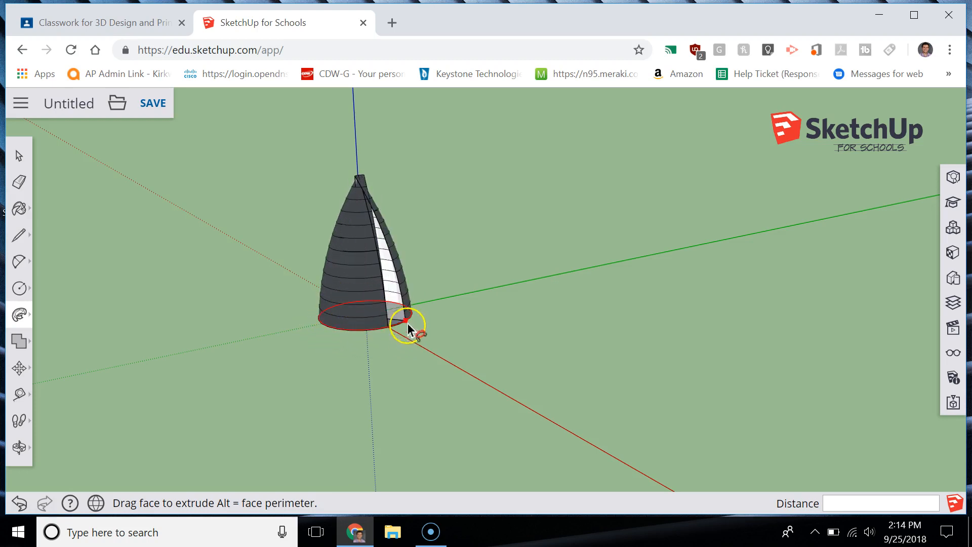
{"action": "left_click", "coordinate": [386, 327]}
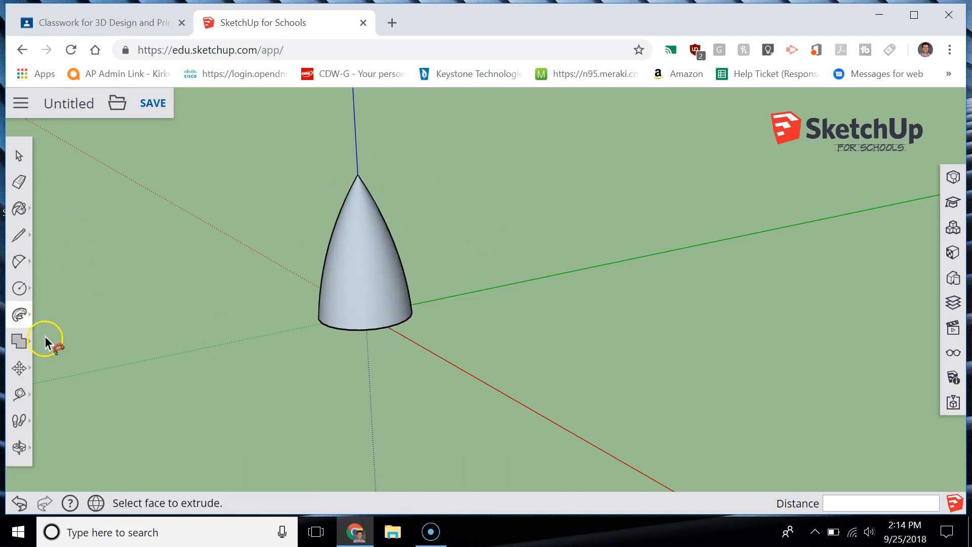
Draw a line about 2 inches long across the open underside, edge to edge through the centre, to close it with faces.
{"action": "left_click", "coordinate": [19, 446]}
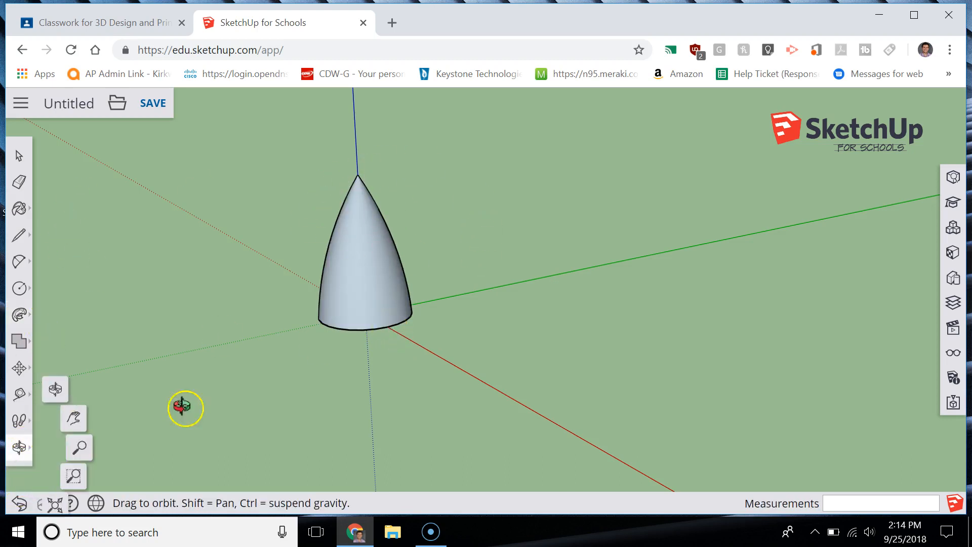
{"action": "left_click_drag", "start_coordinate": [255, 348], "coordinate": [395, 324]}
{"action": "left_click_drag", "start_coordinate": [386, 259], "coordinate": [377, 405]}
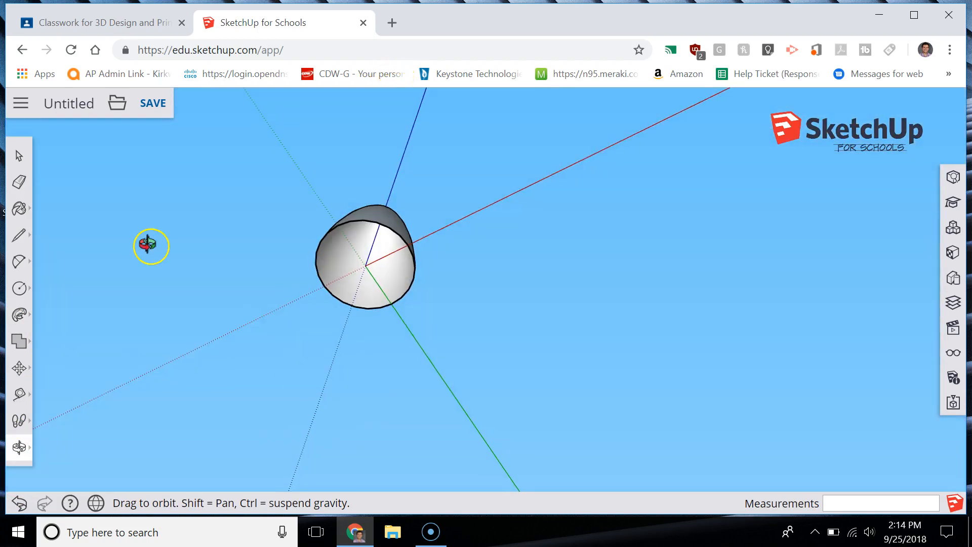
{"action": "left_click", "coordinate": [20, 235]}
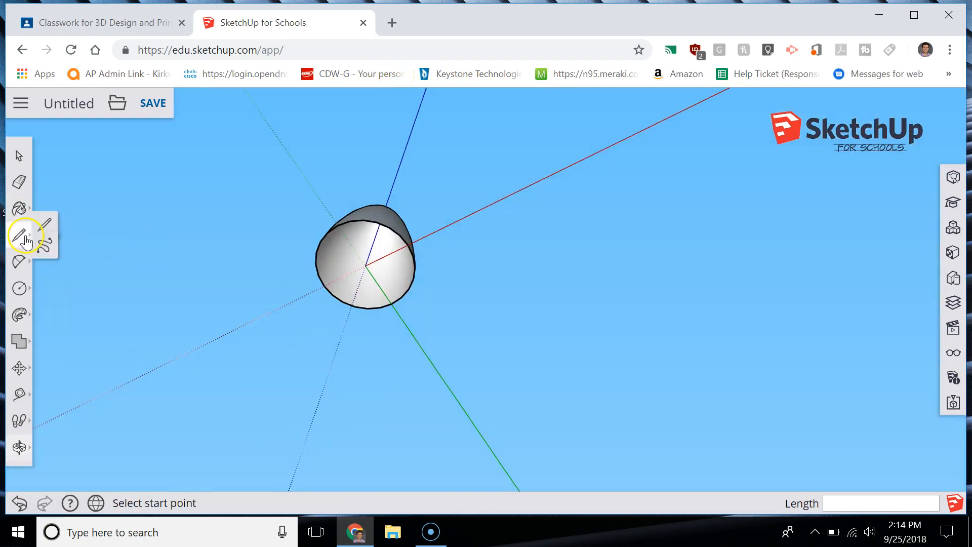
{"action": "left_click", "coordinate": [328, 232]}
{"action": "left_click", "coordinate": [400, 299]}
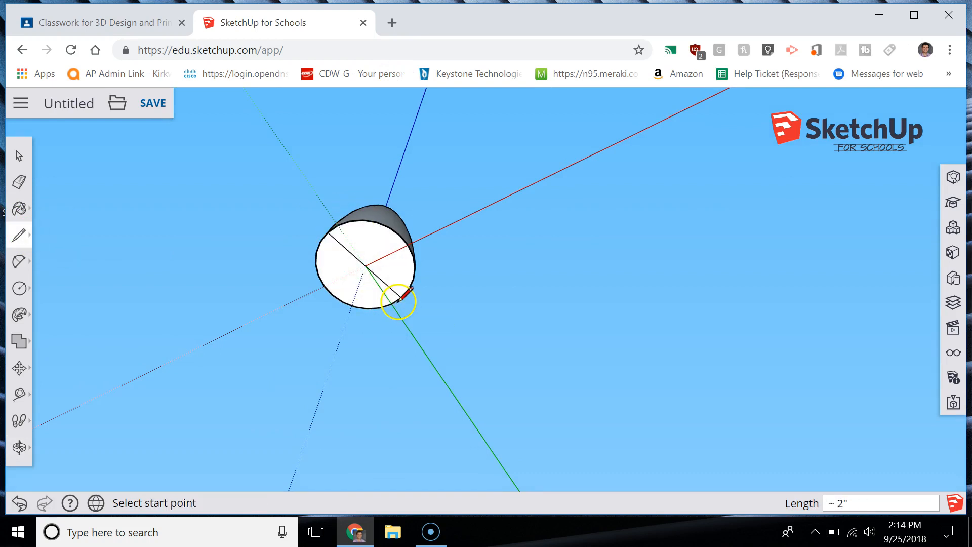
Erase the dividing line across the underside, leaving one base face, and view the solid from the side.
{"action": "left_click", "coordinate": [19, 182]}
{"action": "left_click_drag", "start_coordinate": [369, 272], "coordinate": [371, 267]}
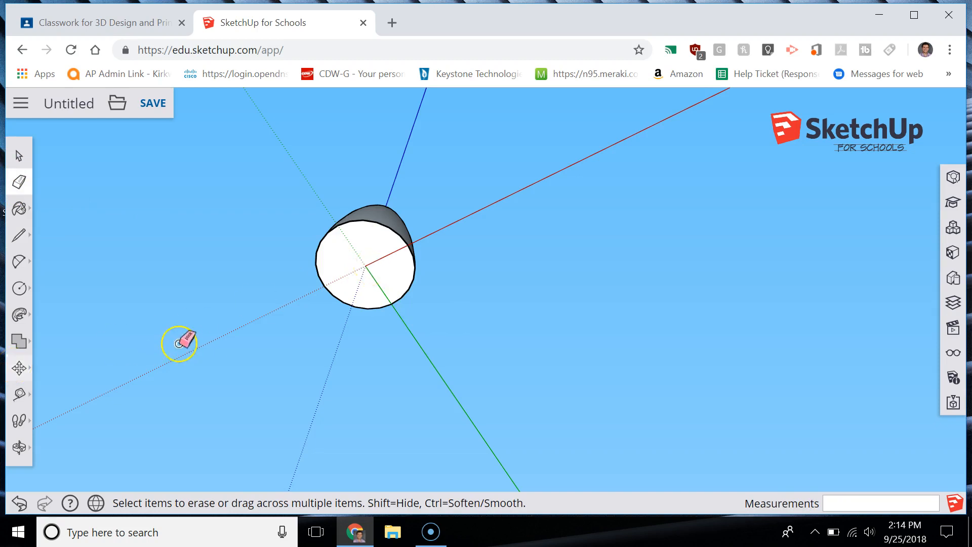
{"action": "left_click", "coordinate": [20, 448]}
{"action": "left_click_drag", "start_coordinate": [219, 232], "coordinate": [411, 500]}
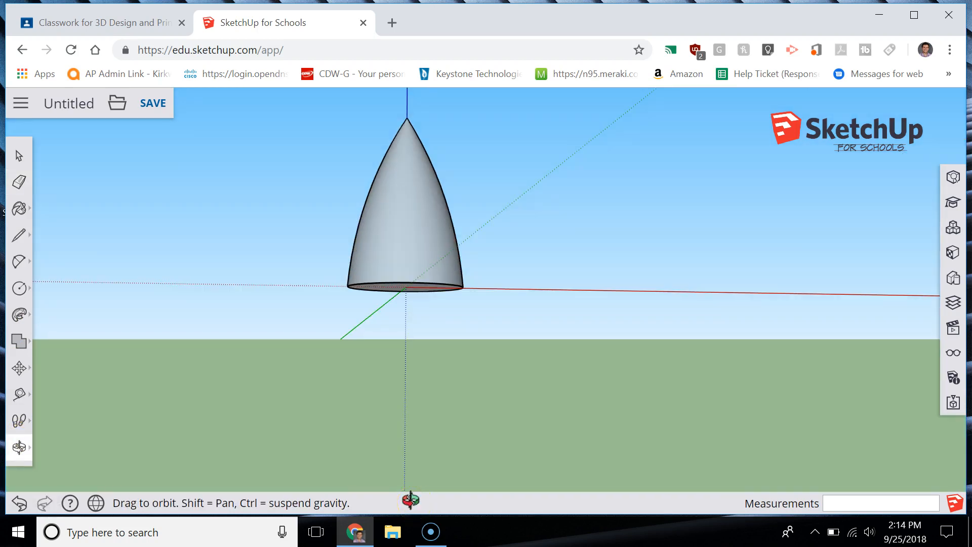